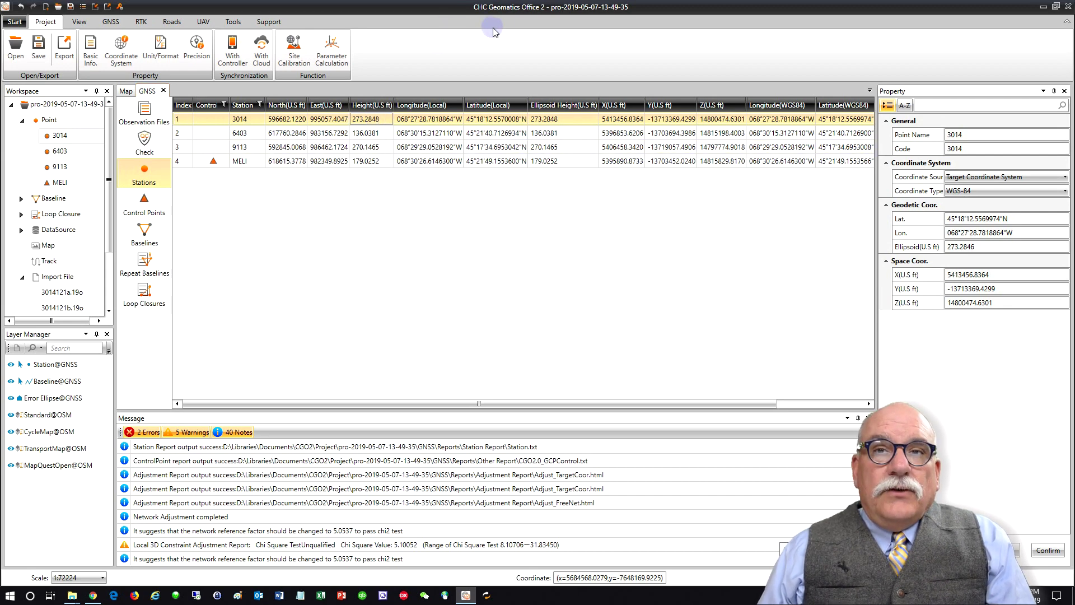
# - Go from the NGS home page in Chrome through GEOID to the GEOID12B model page
pyautogui.click(94, 597)
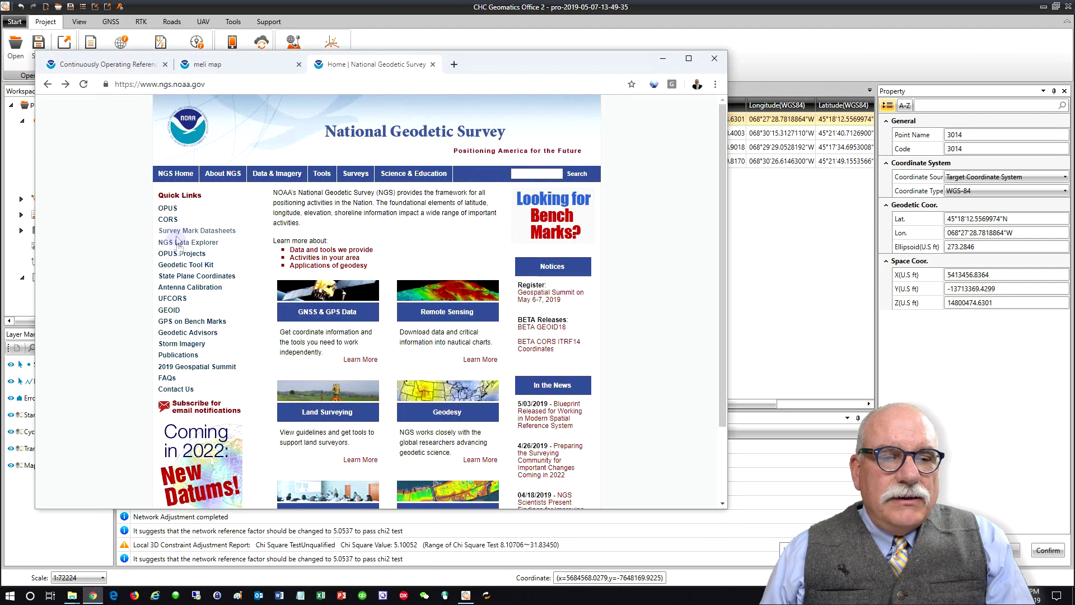
pyautogui.click(166, 311)
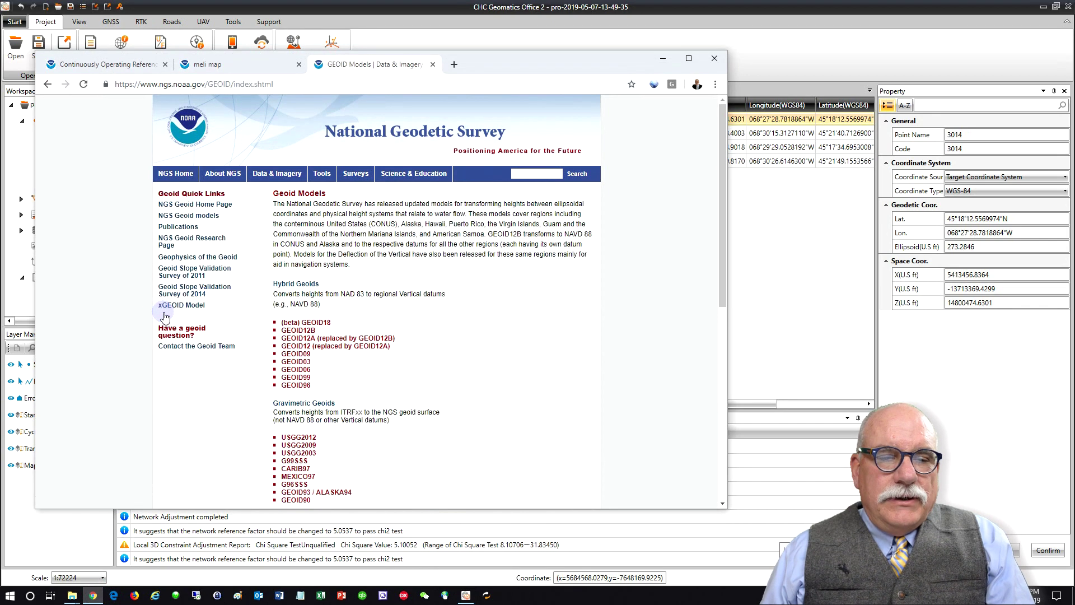
pyautogui.click(299, 332)
pyautogui.scroll(-2, 298, 334)
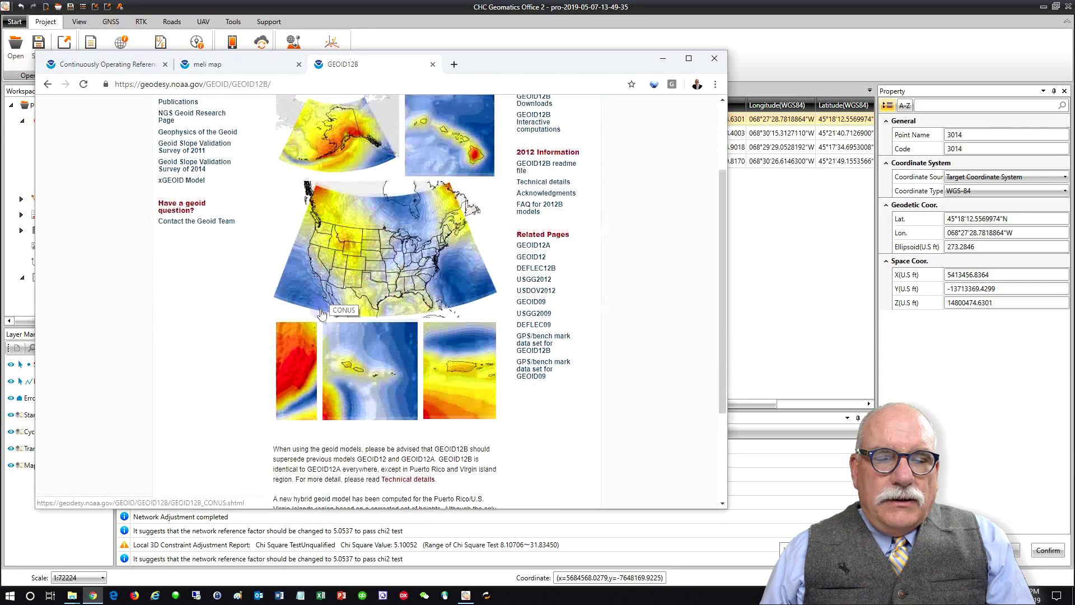
pyautogui.scroll(-1, 305, 317)
pyautogui.scroll(-2, 345, 366)
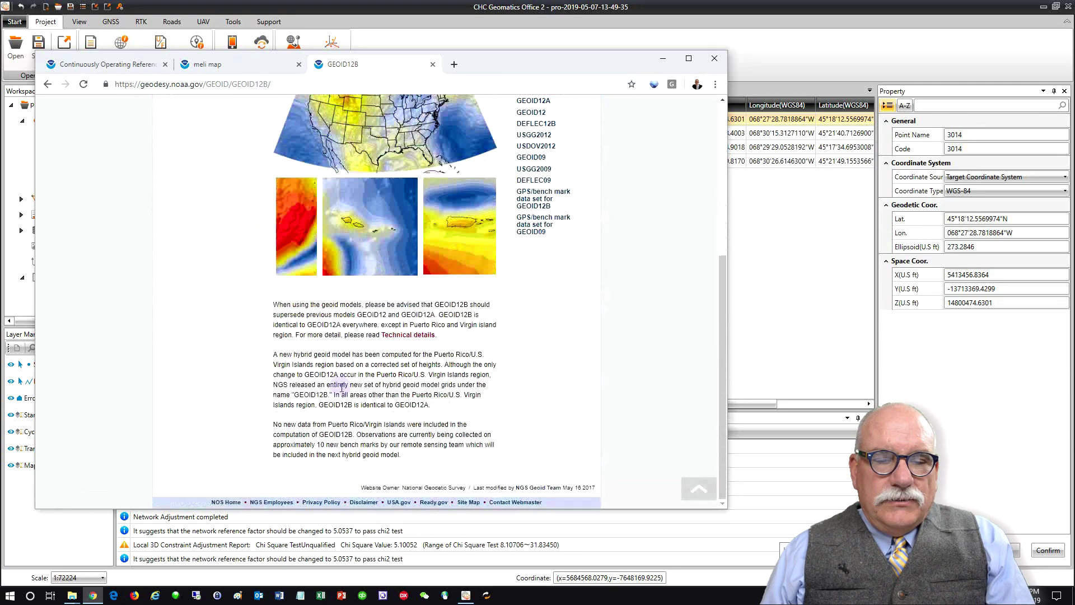
pyautogui.scroll(4, 341, 365)
pyautogui.scroll(1, 340, 365)
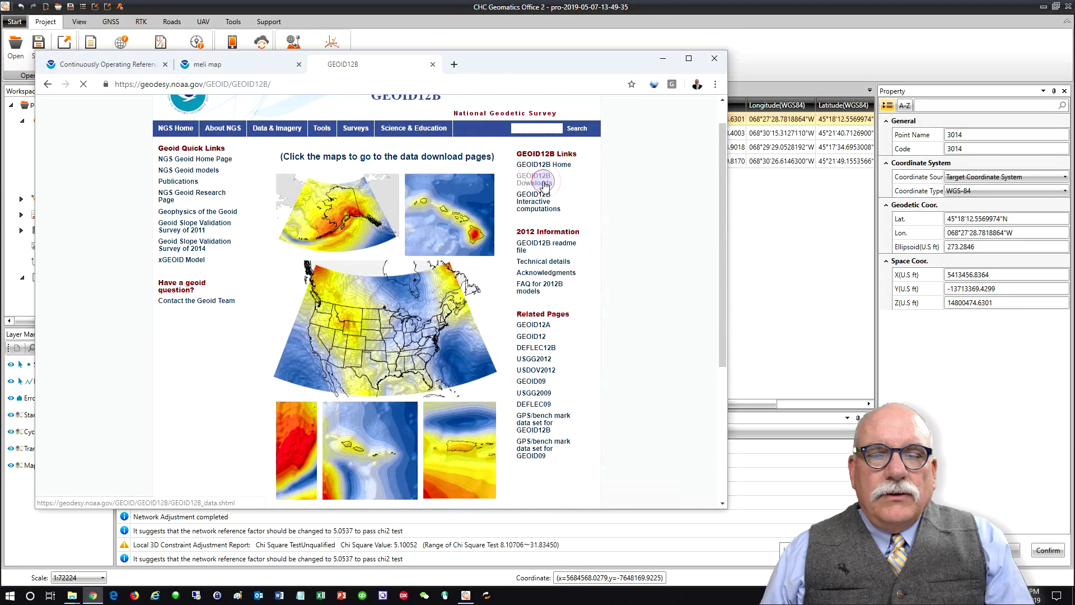
pyautogui.scroll(-1, 396, 362)
pyautogui.scroll(-2, 399, 365)
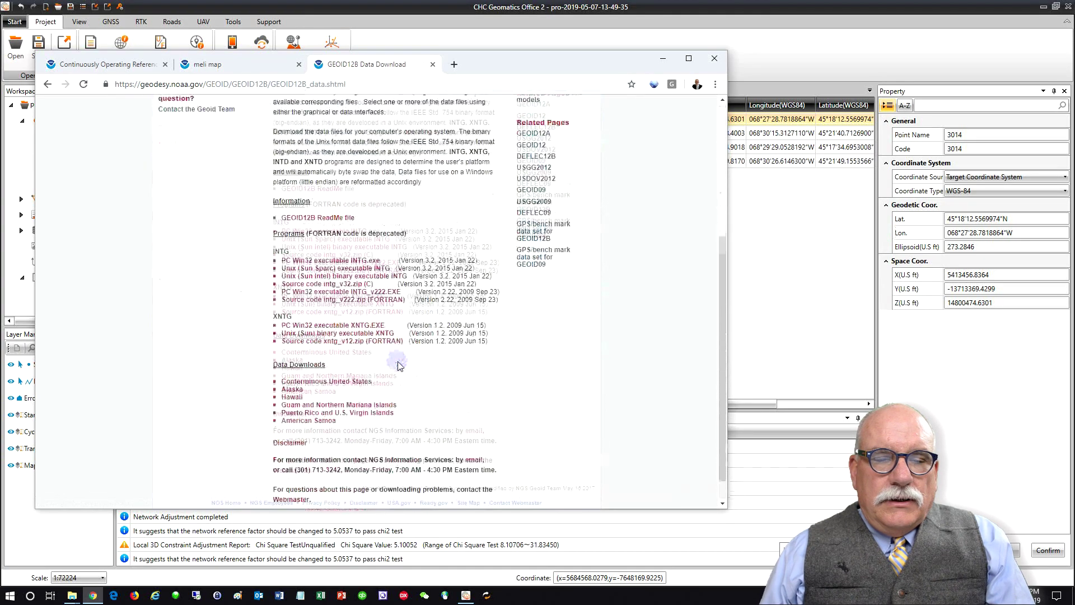
# - Download the Conterminous United States Grid #0 little-endian file g2012bu0.bin
pyautogui.click(330, 353)
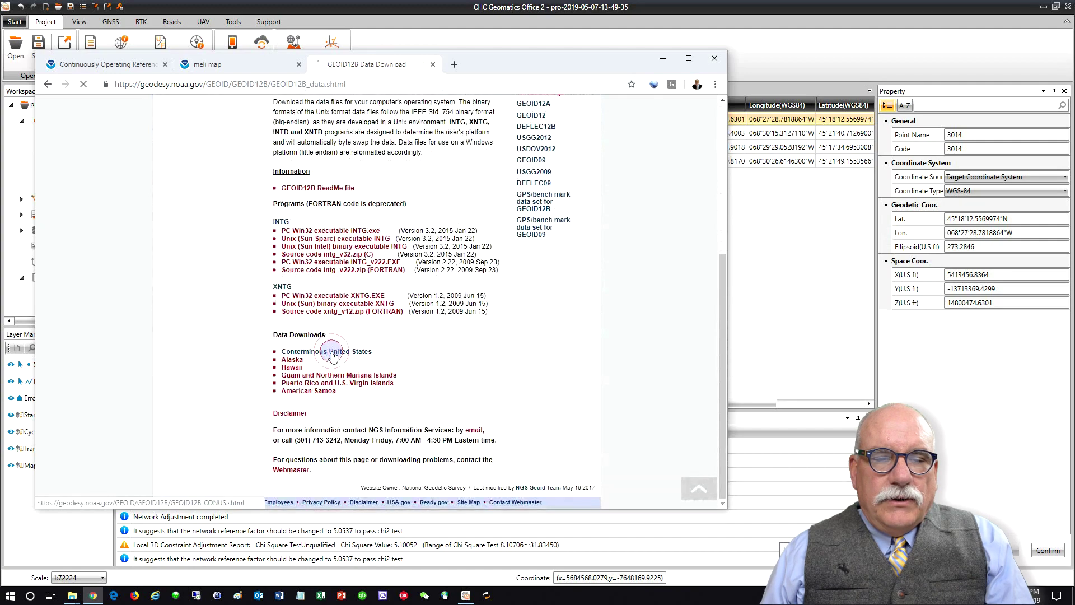
pyautogui.scroll(-1, 340, 345)
pyautogui.scroll(-2, 347, 336)
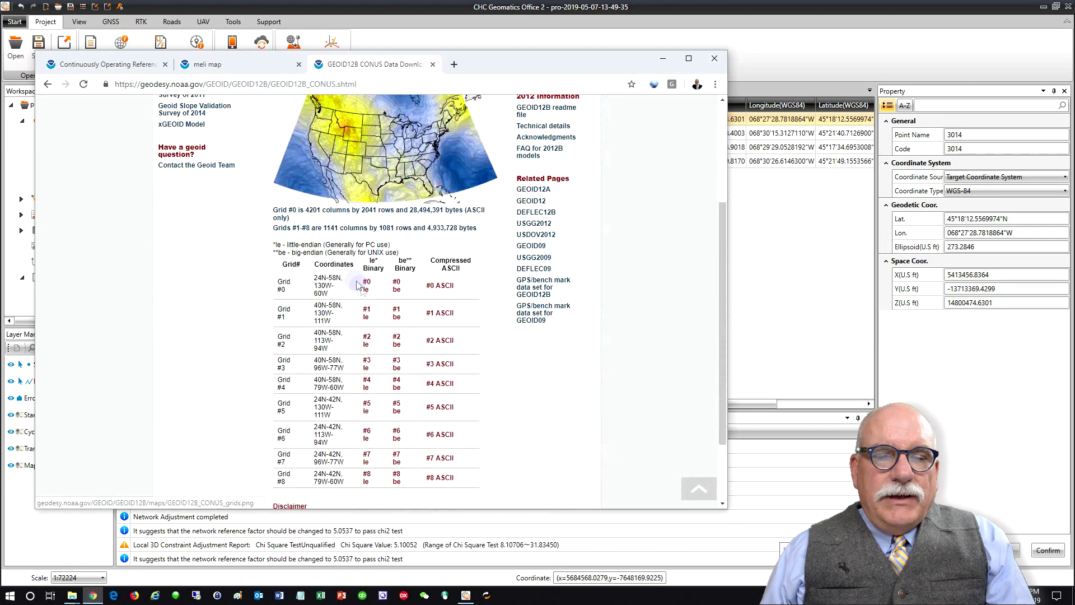
pyautogui.moveTo(357, 287); pyautogui.dragTo(324, 281)
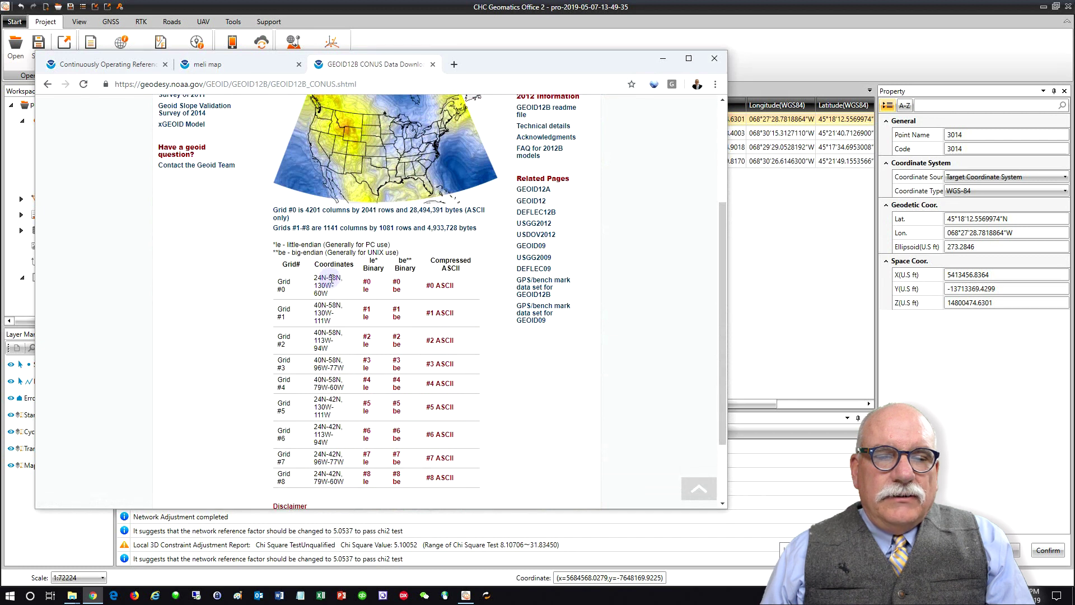
pyautogui.click(367, 286)
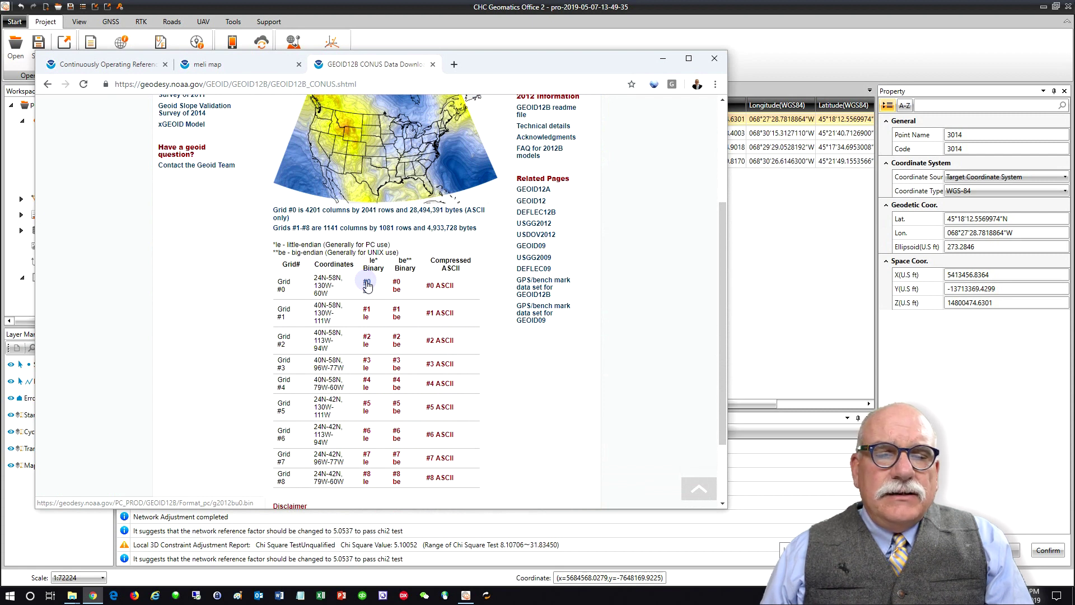
pyautogui.click(367, 287)
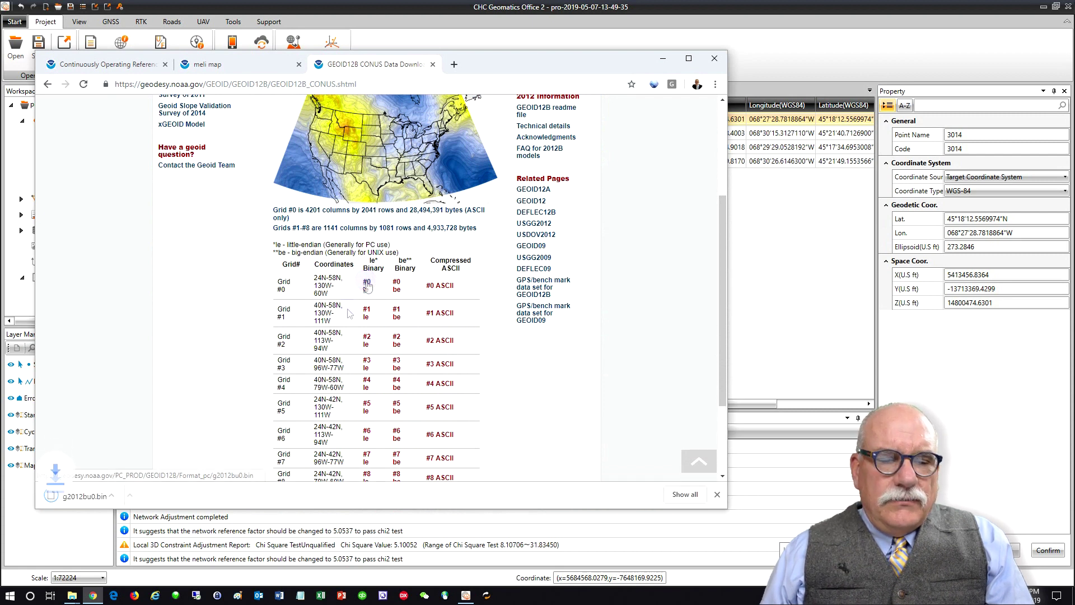
pyautogui.click(152, 496)
# - Show the download in its folder, then create a GEOIDS folder under D:\_tmp\3
pyautogui.click(187, 550)
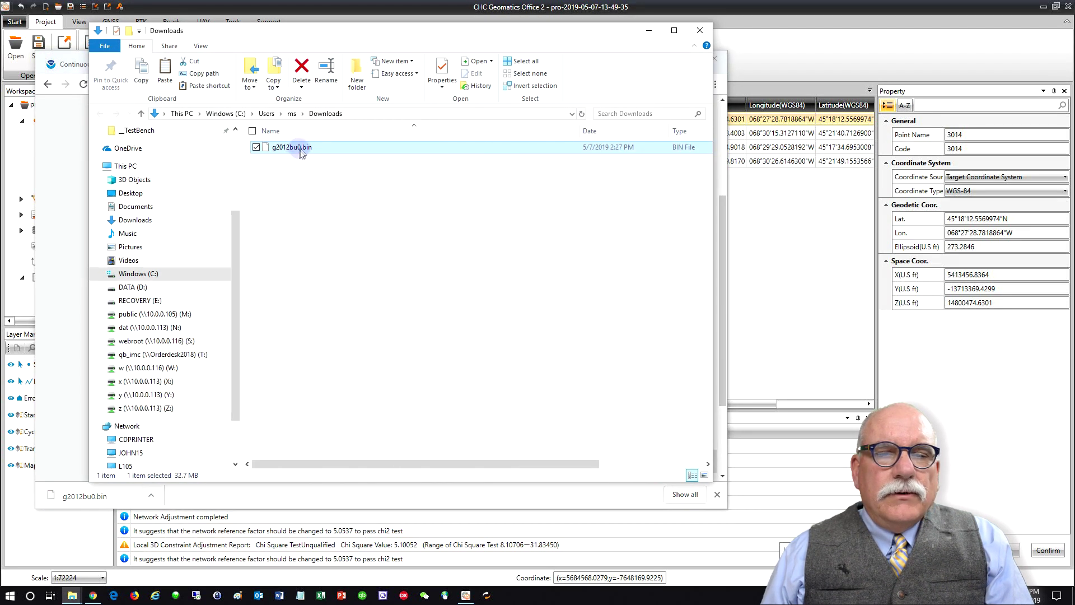
pyautogui.click(354, 151)
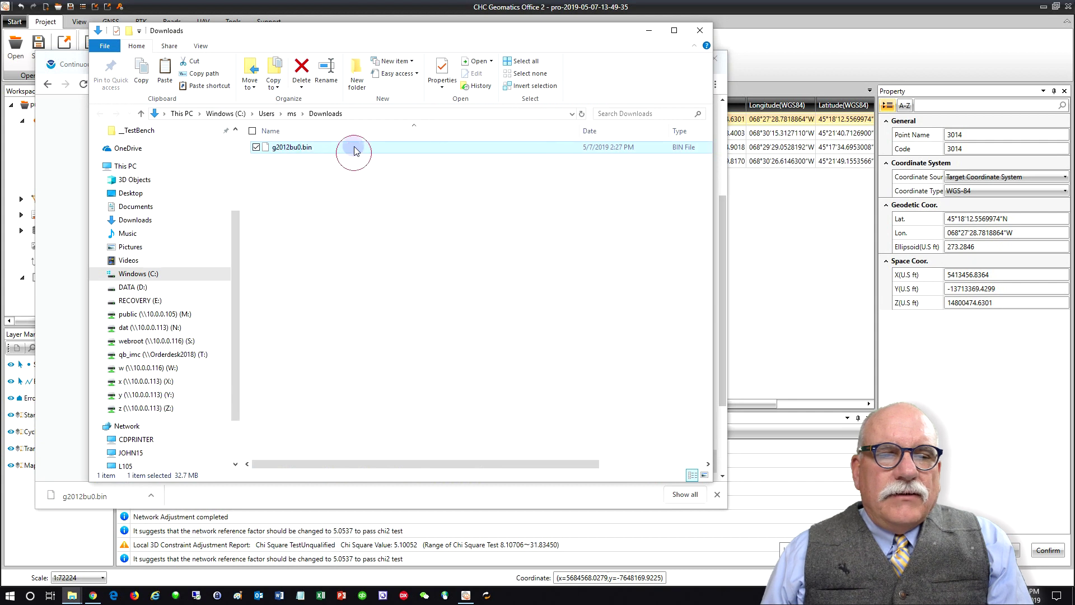
pyautogui.press('F2')
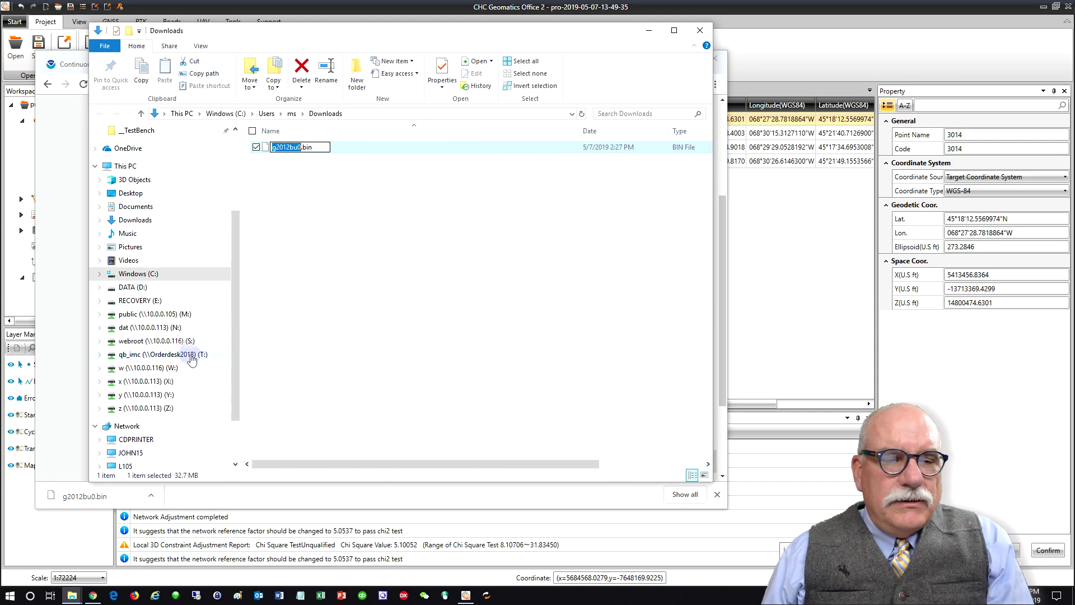
pyautogui.moveTo(132, 288)
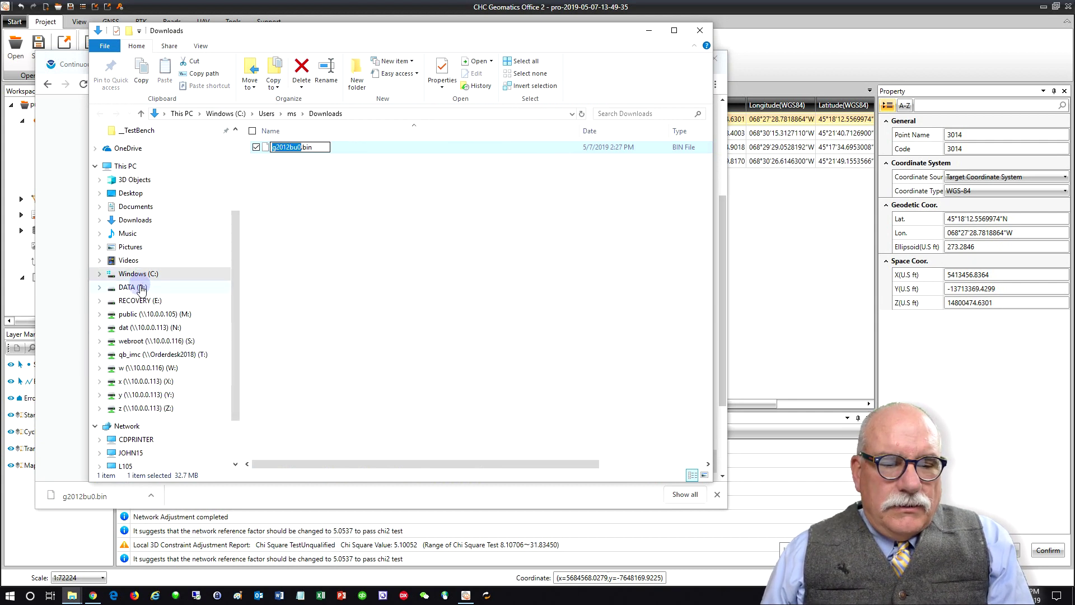
pyautogui.click(139, 289)
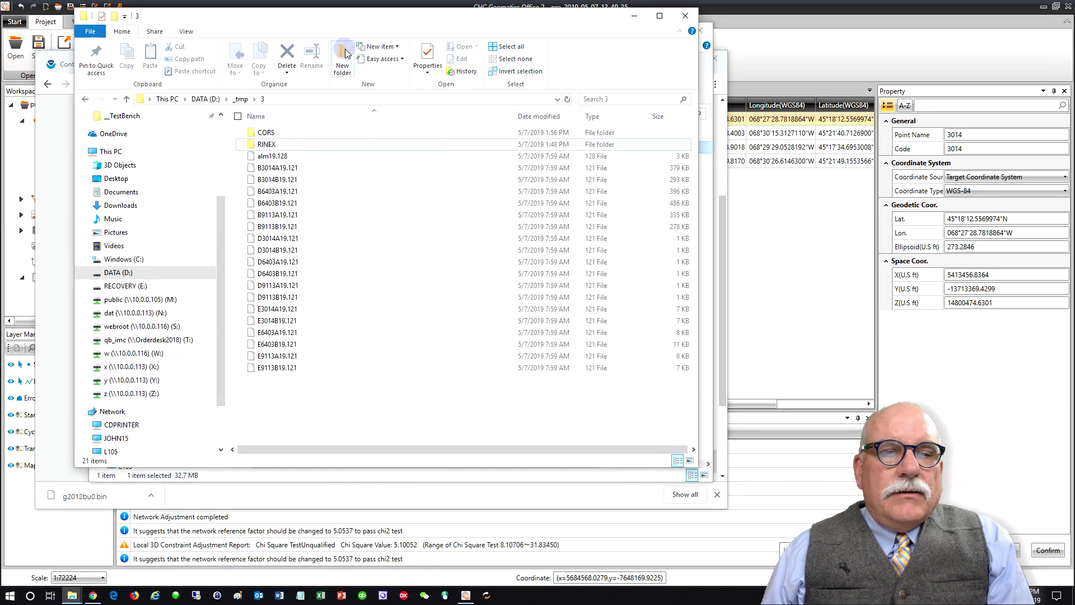
pyautogui.click(343, 59)
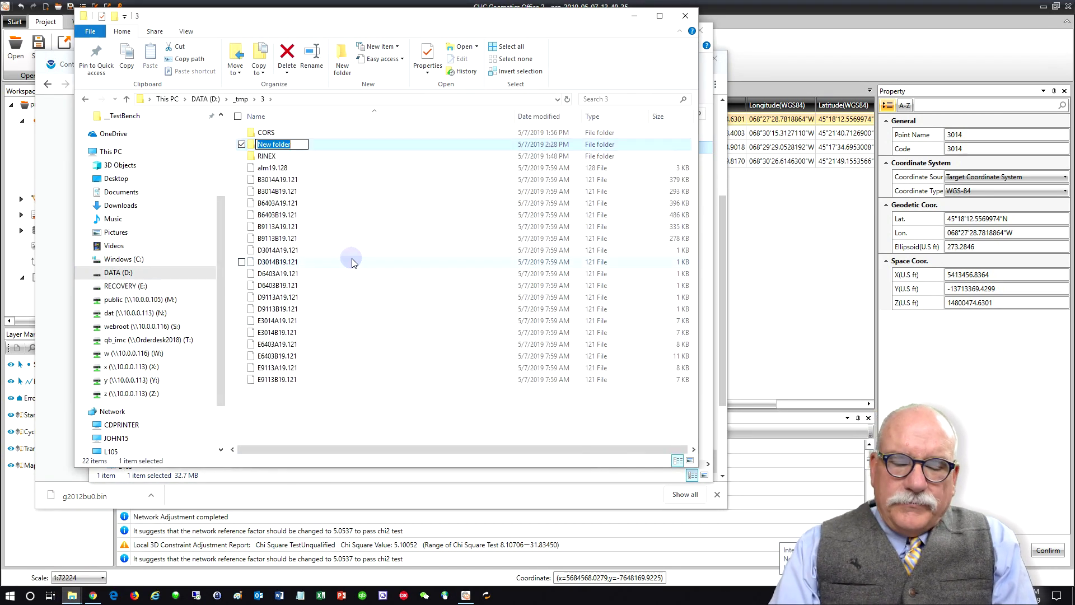
pyautogui.write('GEOIDS')
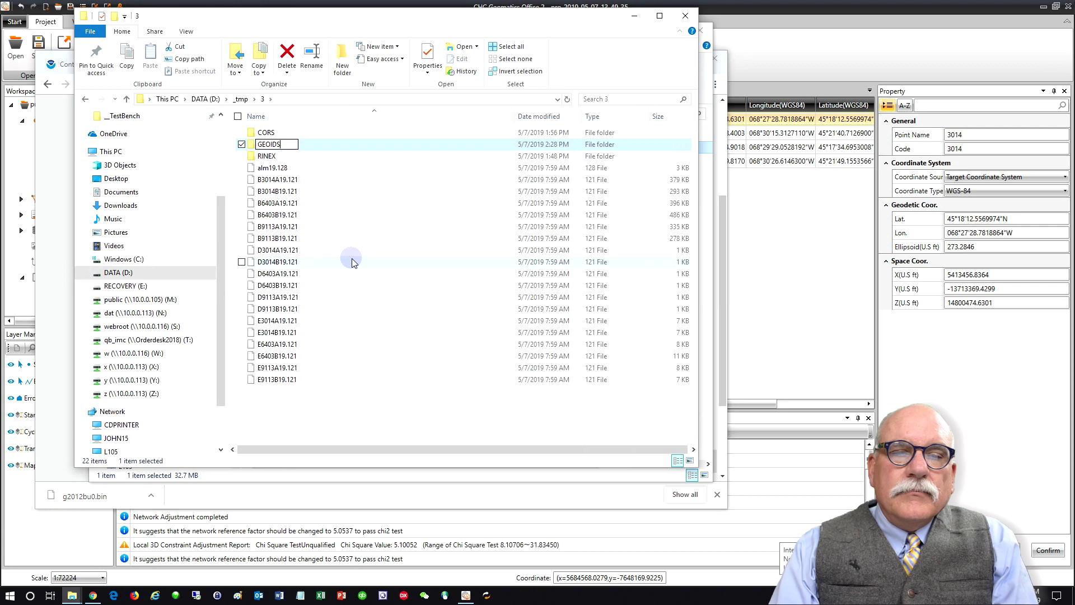
pyautogui.press('Return')
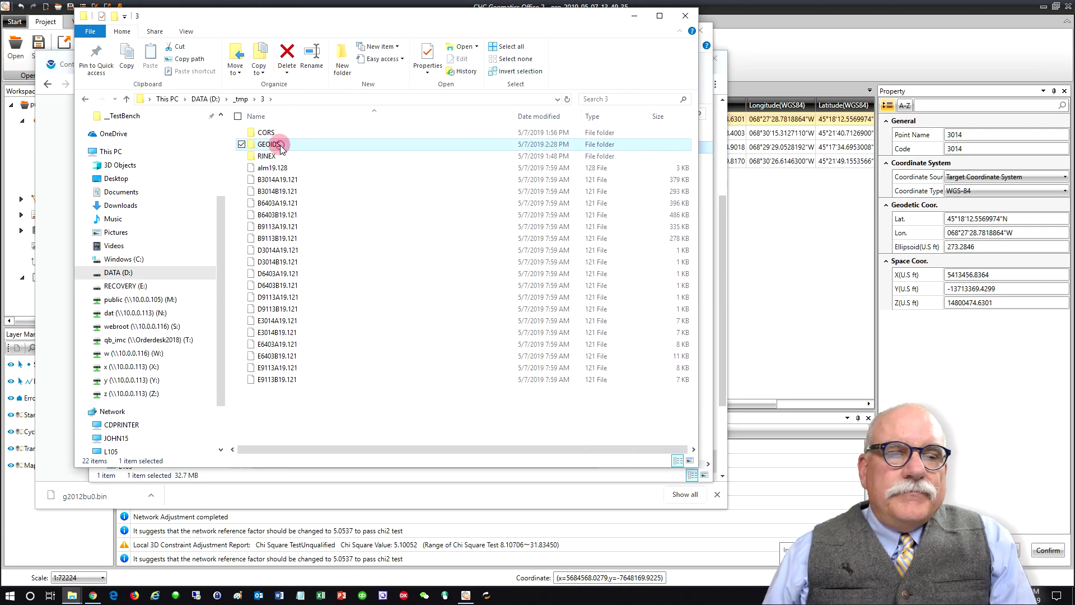
# - Move g2012bu0.bin into the GEOIDS folder and close both Explorer windows
pyautogui.doubleClick(281, 146)
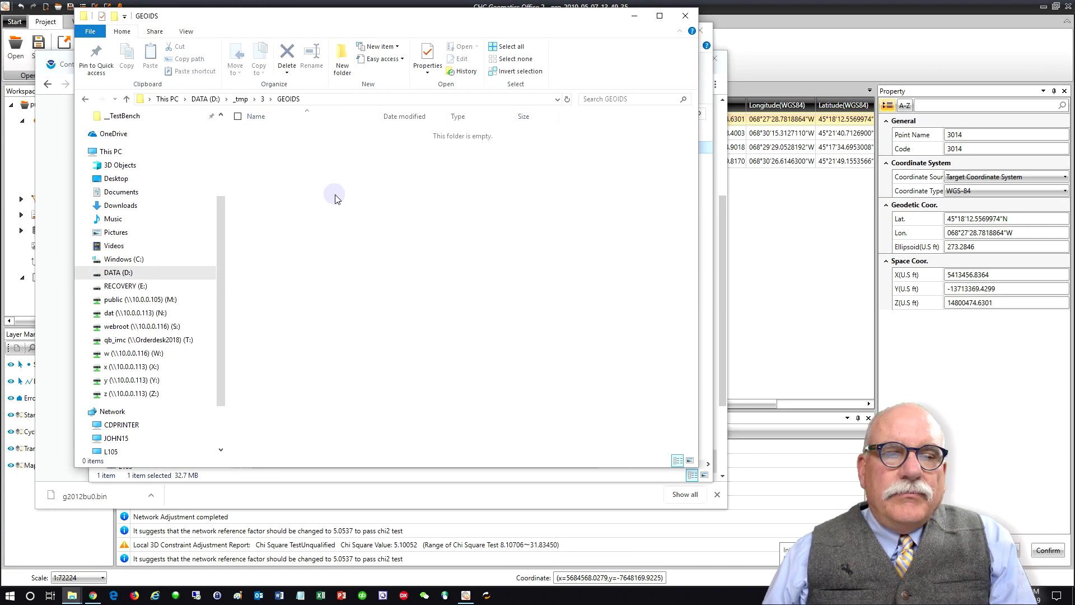
pyautogui.moveTo(366, 19); pyautogui.dragTo(616, 52)
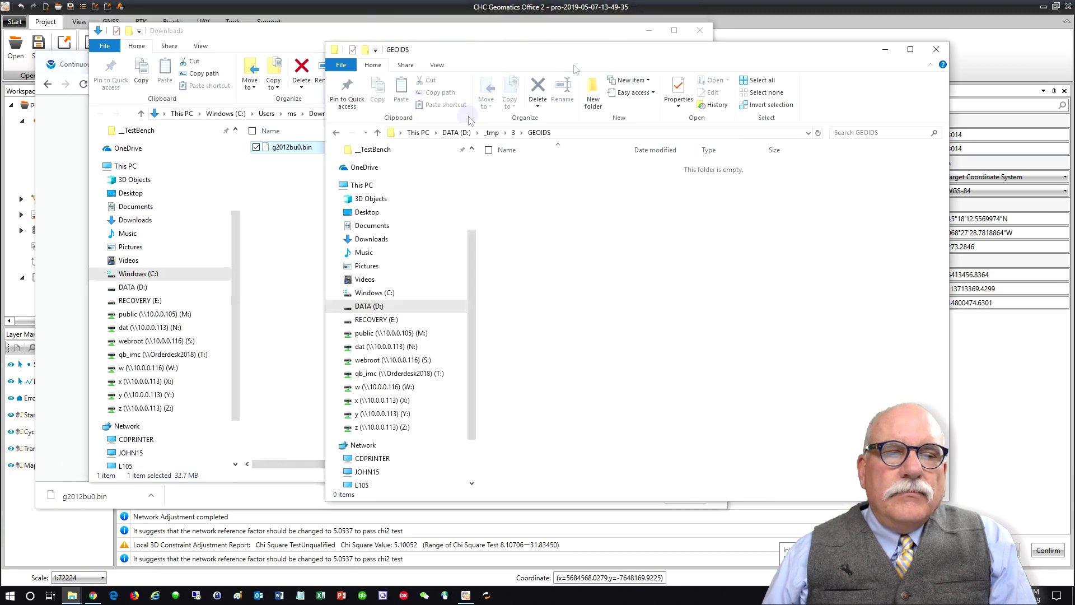
pyautogui.moveTo(292, 146); pyautogui.dragTo(678, 290)
pyautogui.click(708, 33)
pyautogui.click(935, 49)
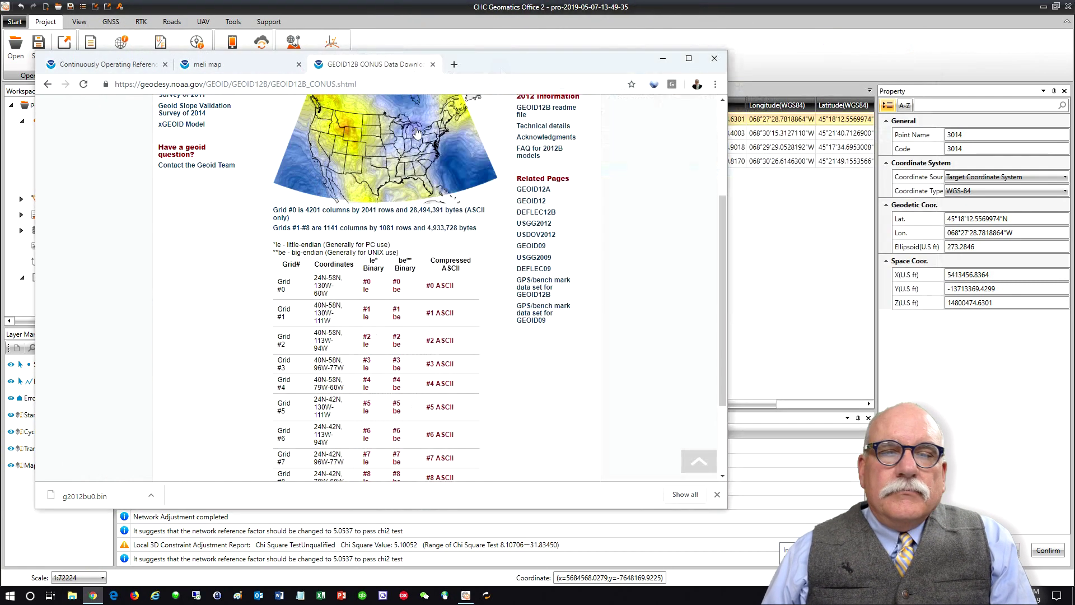
pyautogui.click(457, 49)
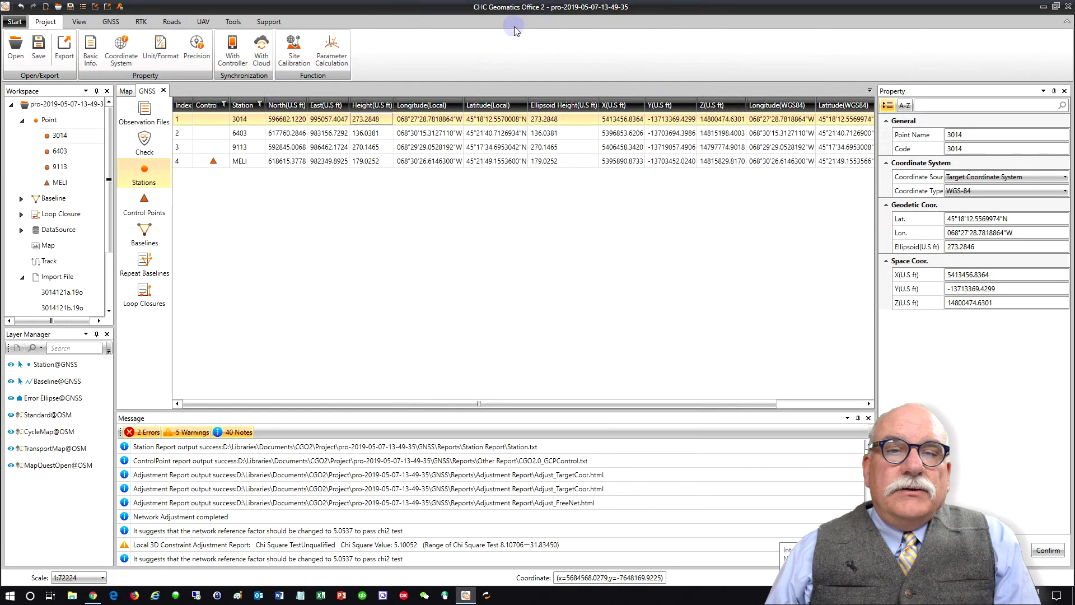
# - Set the project geoid model to BIN format with GEOIDS\g2012bu0.bin, overwriting the existing file
pyautogui.click(122, 56)
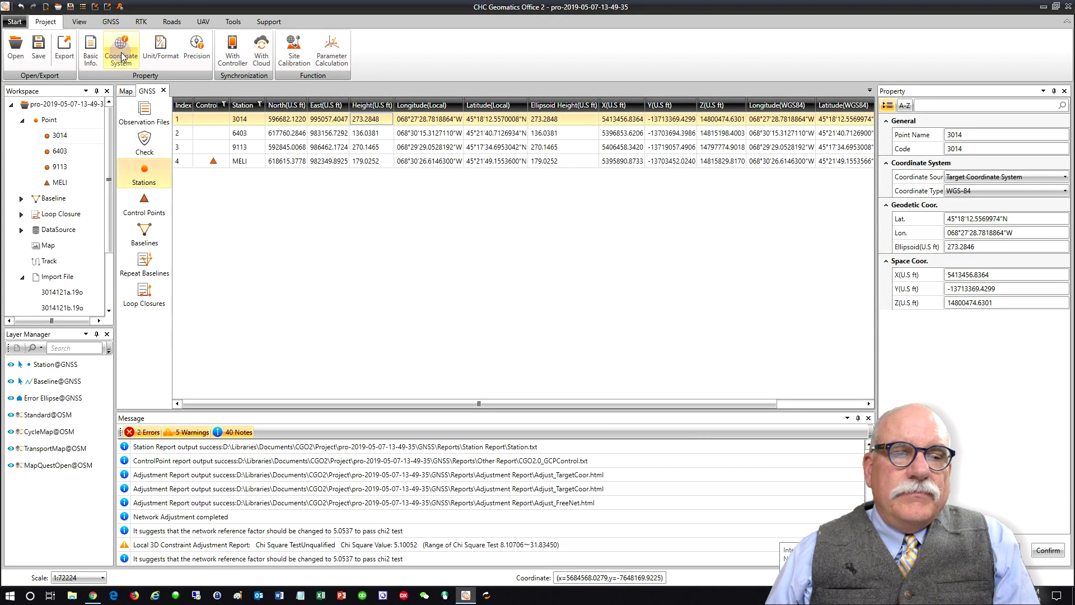
pyautogui.click(611, 200)
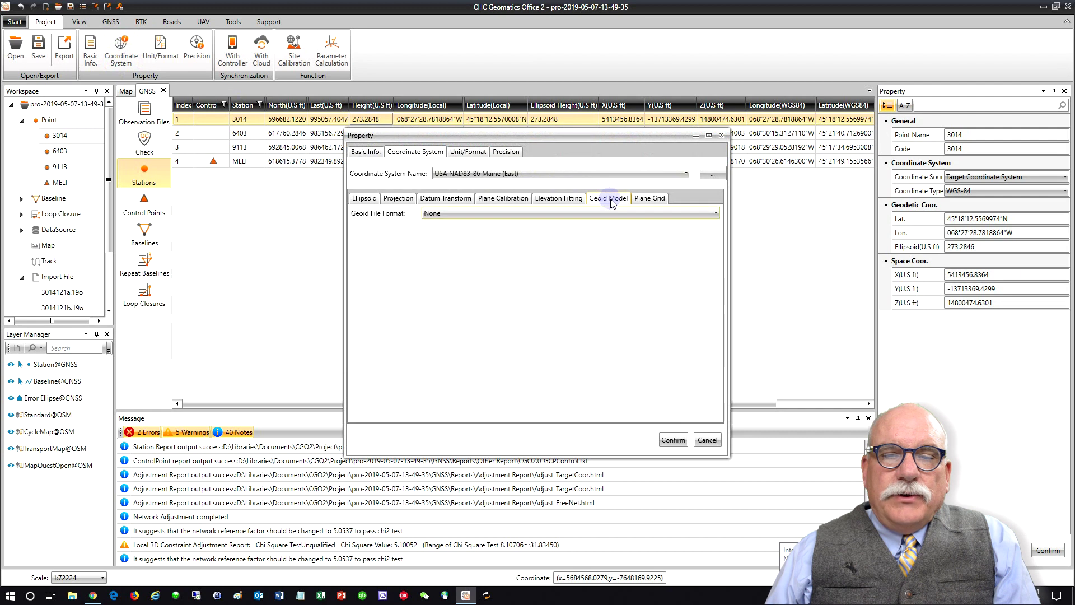
pyautogui.click(576, 216)
pyautogui.click(456, 273)
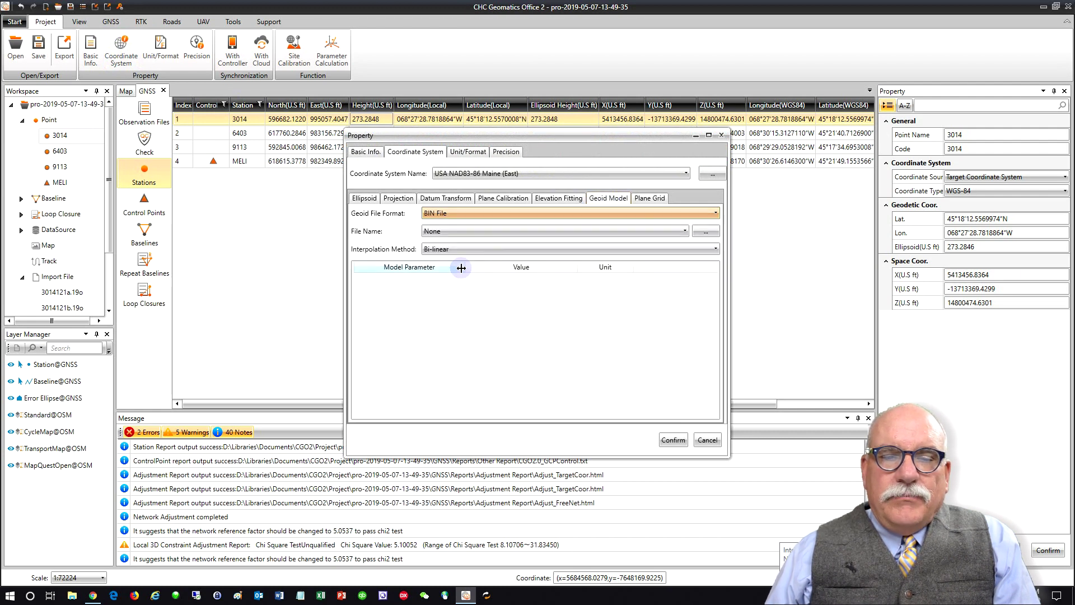
pyautogui.click(501, 234)
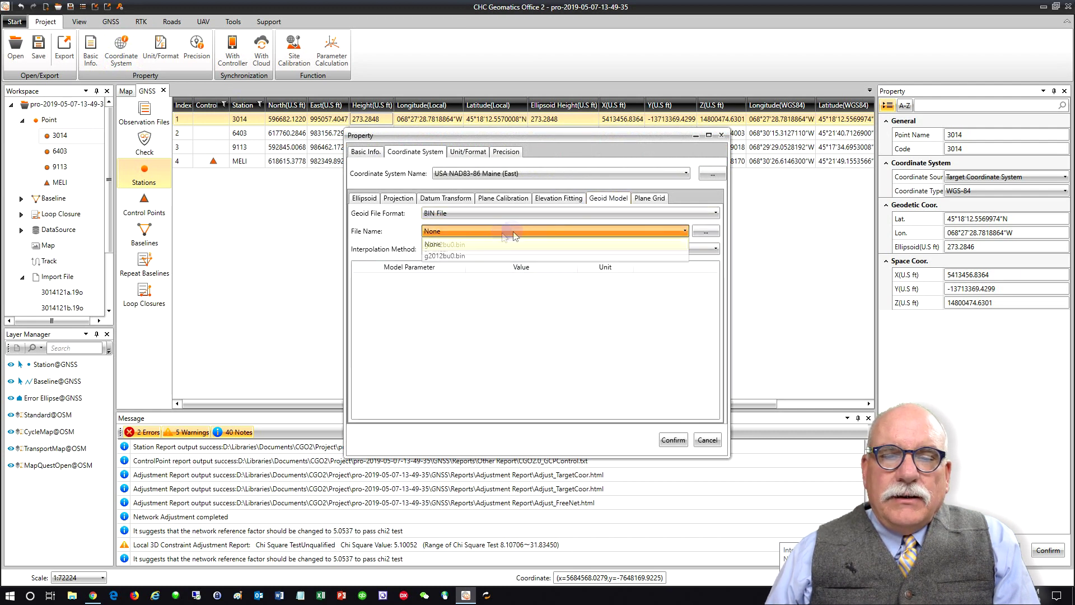
pyautogui.click(706, 235)
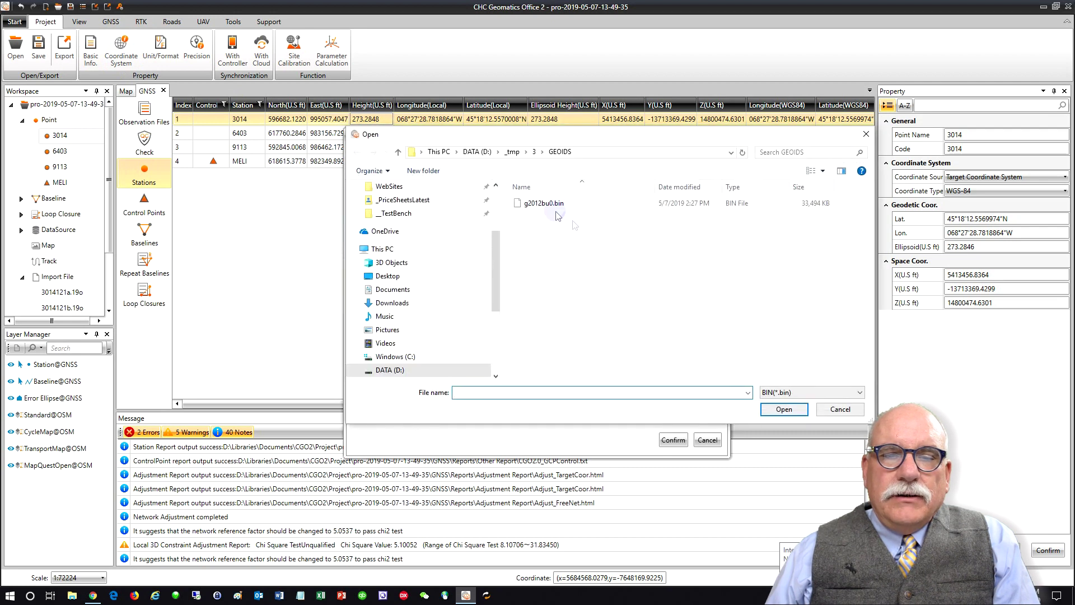
pyautogui.click(542, 204)
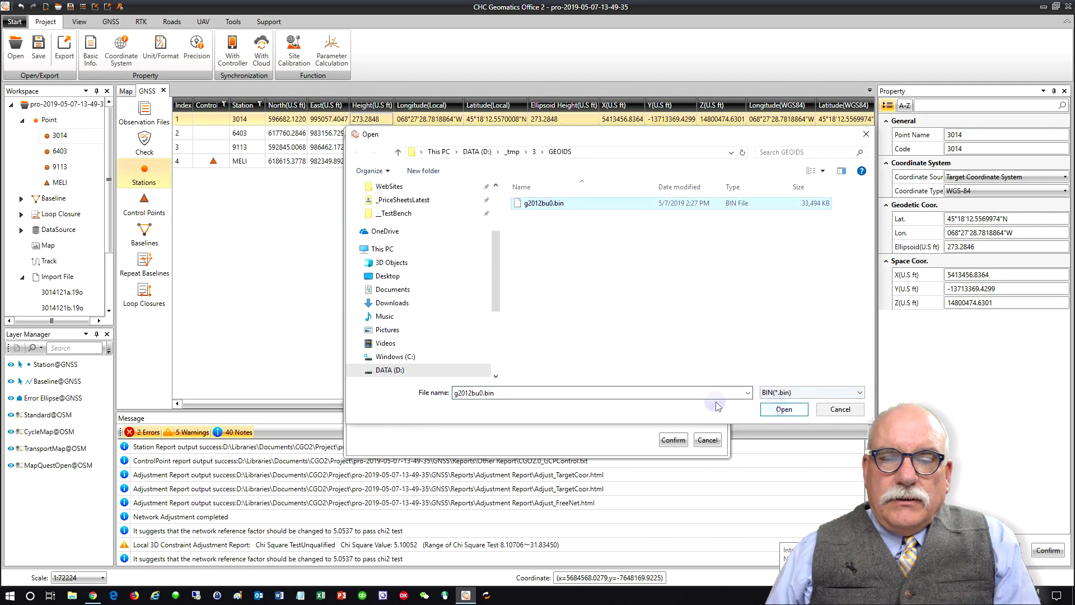
pyautogui.click(783, 409)
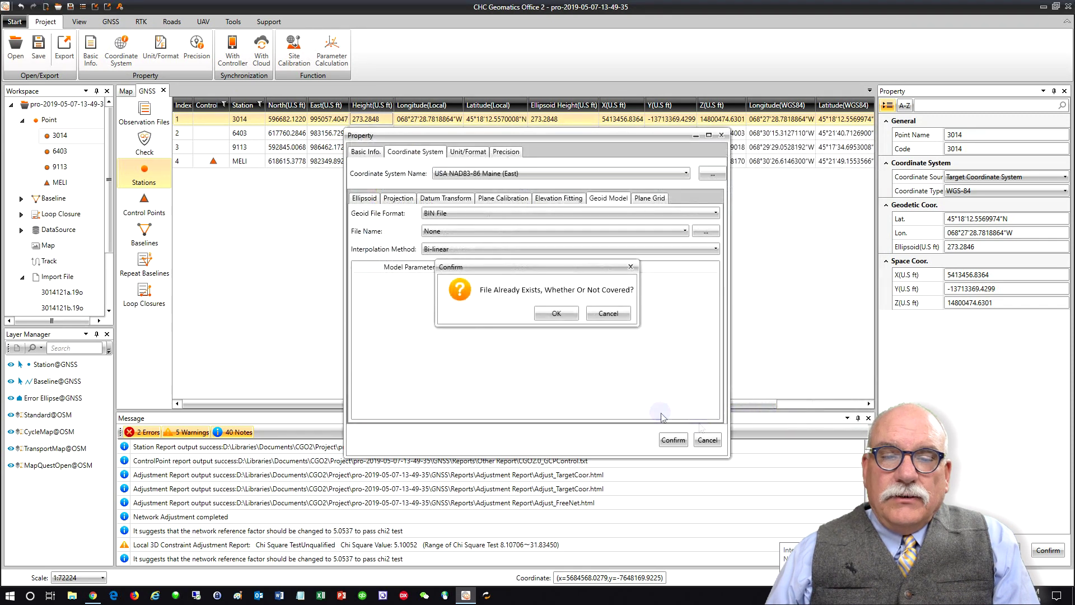
pyautogui.click(554, 314)
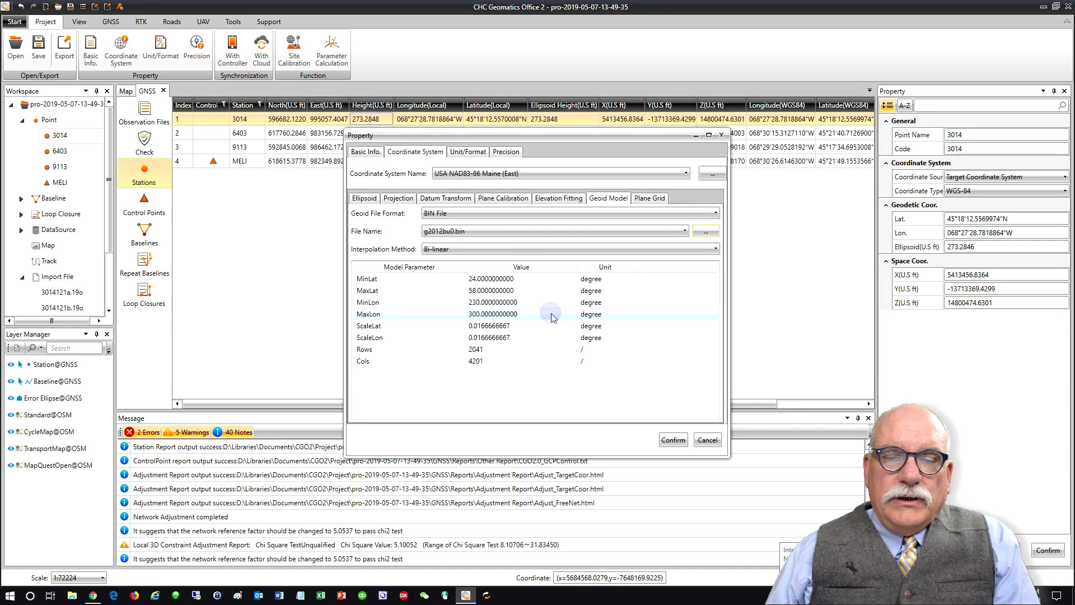
pyautogui.click(661, 441)
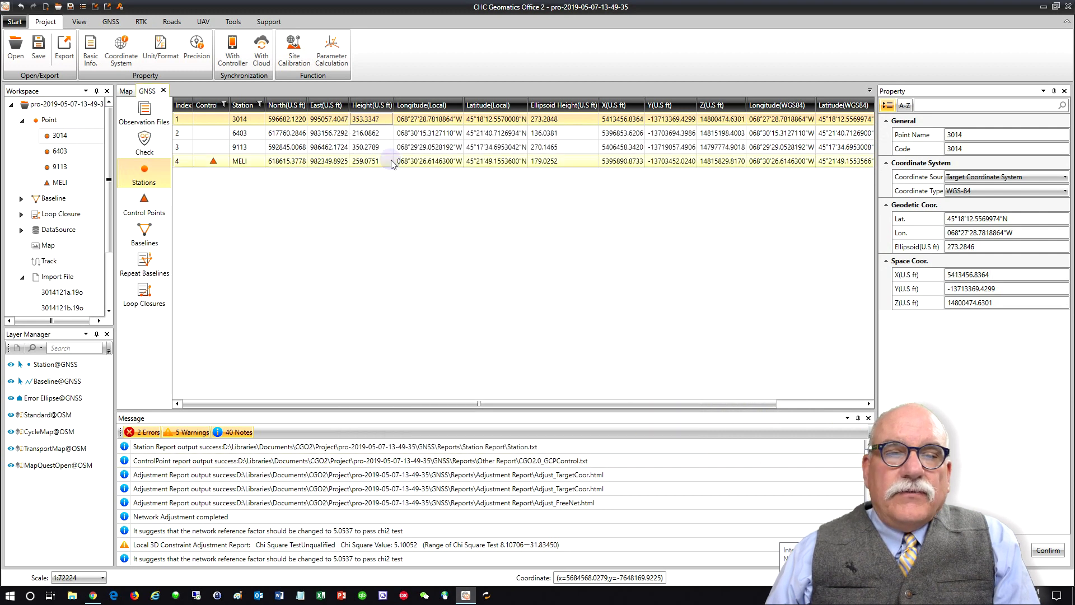